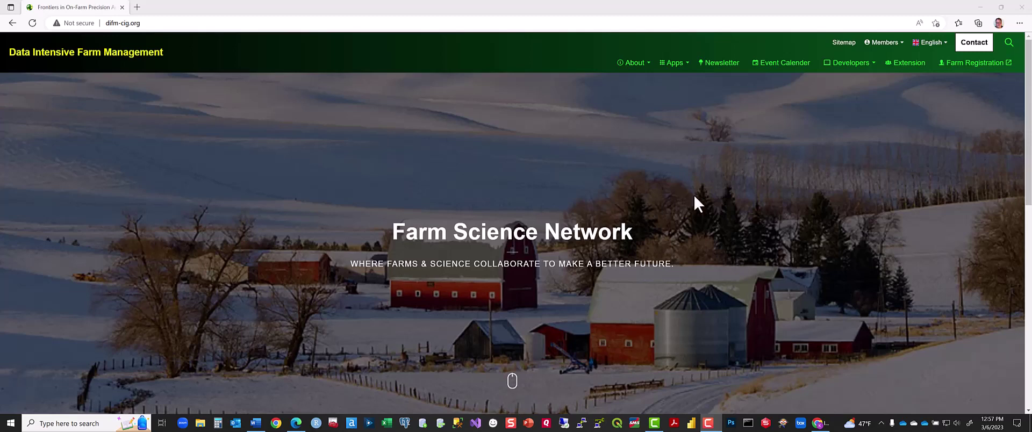
Open the Ag Research Portal from the Data Intensive Farm Management site and sign in with the saved credentials.
{"action": "left_click", "coordinate": [684, 75]}
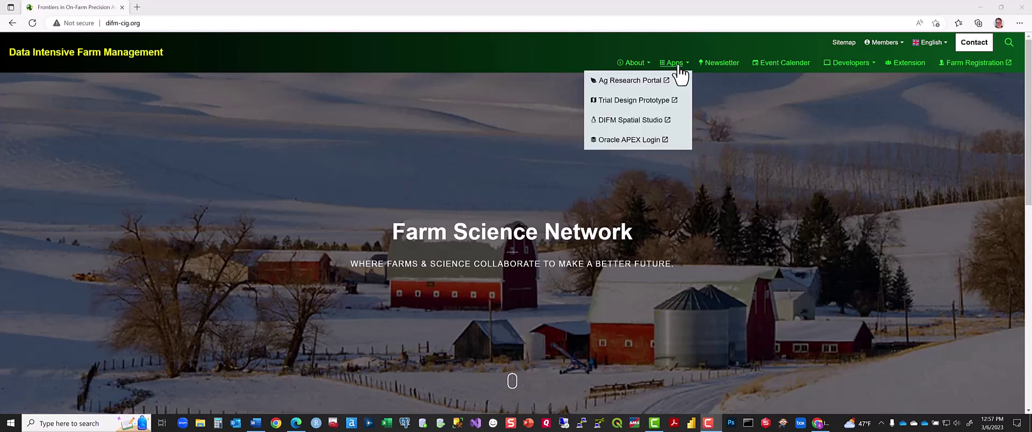
{"action": "left_click", "coordinate": [638, 80]}
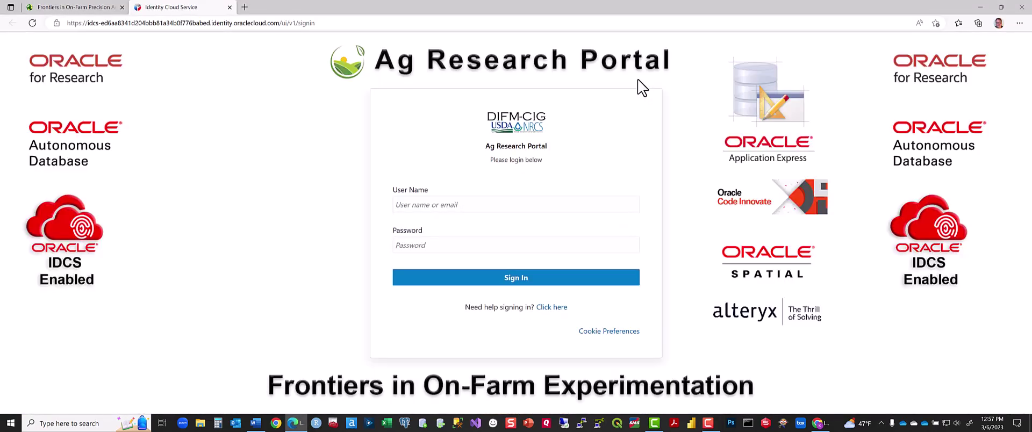
{"action": "left_click", "coordinate": [201, 24]}
{"action": "left_click", "coordinate": [231, 23]}
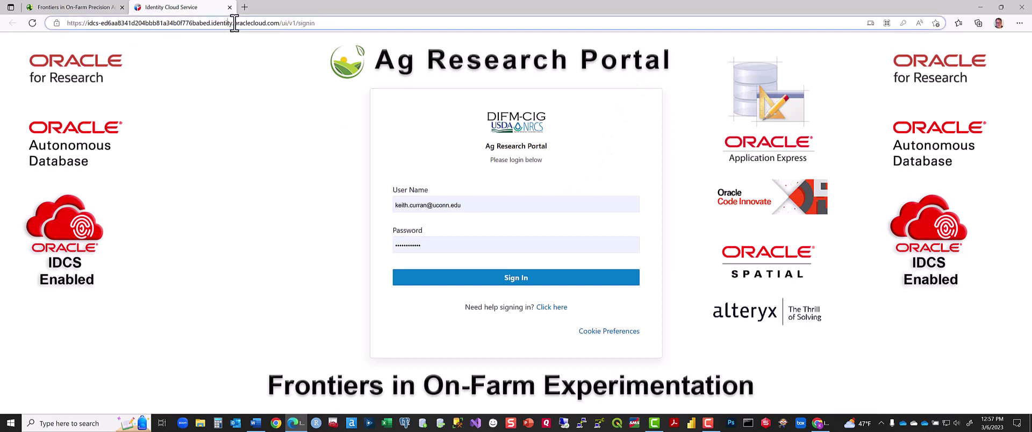
{"action": "left_click_drag", "start_coordinate": [234, 23], "coordinate": [74, 21]}
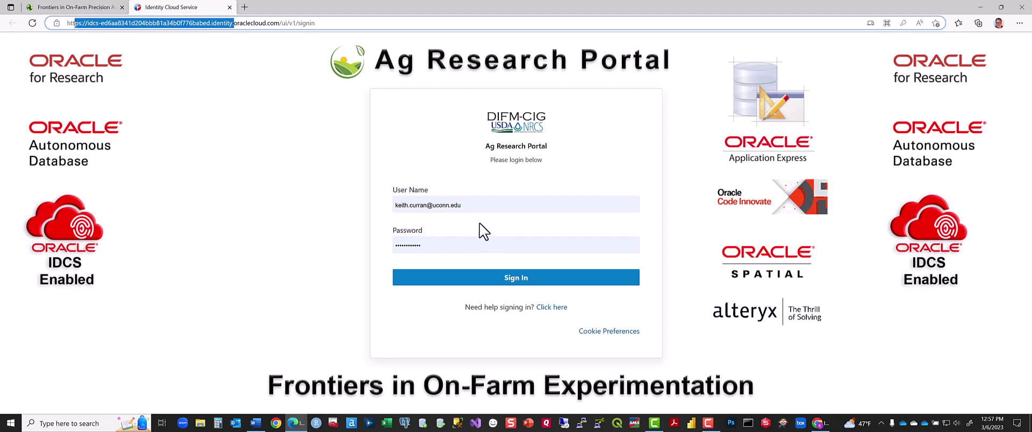
{"action": "left_click", "coordinate": [515, 280]}
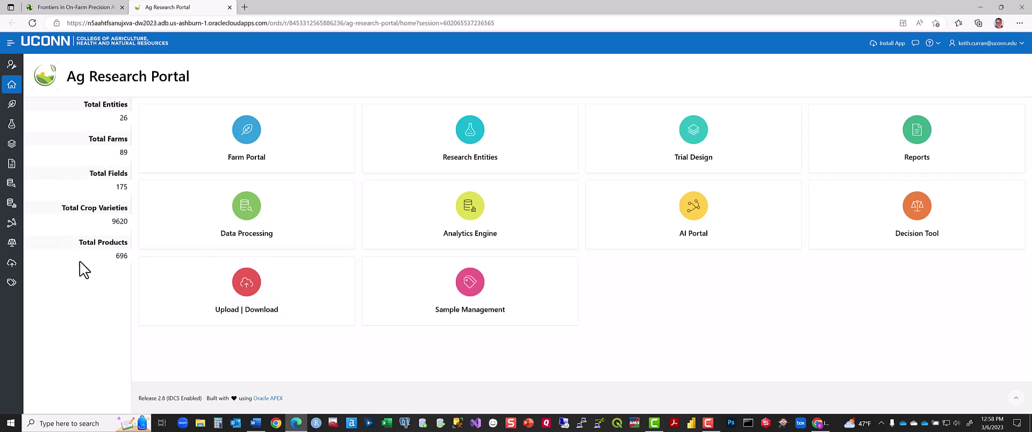
Review the Farm Portal's research acres and fields charts, and open the Research Entities dashboard.
{"action": "left_click", "coordinate": [248, 156]}
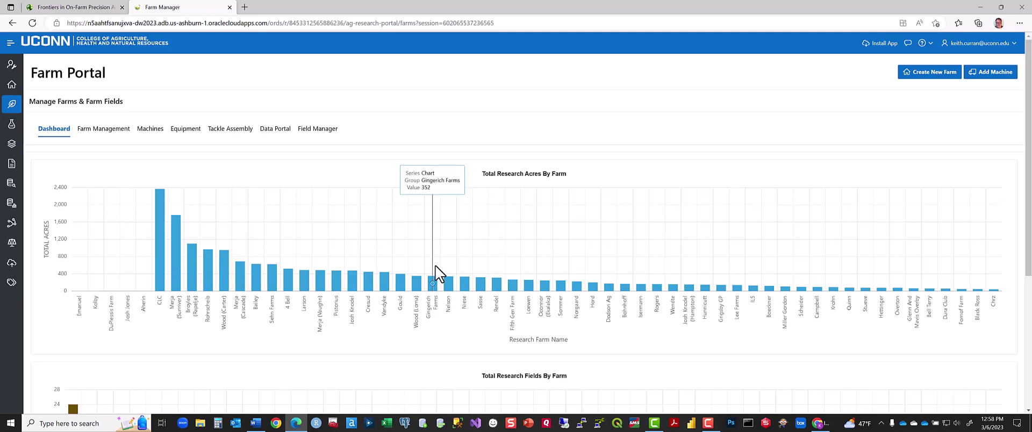
{"action": "scroll", "coordinate": [436, 272], "scroll_direction": "down", "scroll_amount": 2}
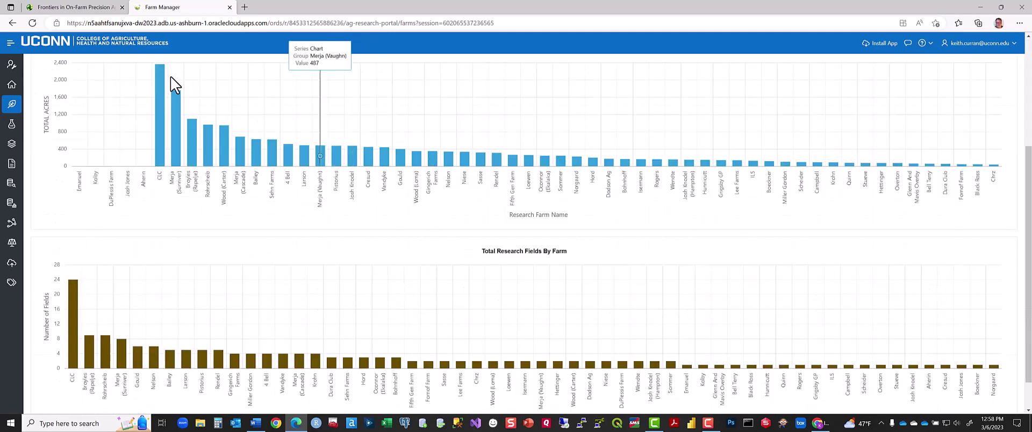
{"action": "left_click", "coordinate": [24, 39]}
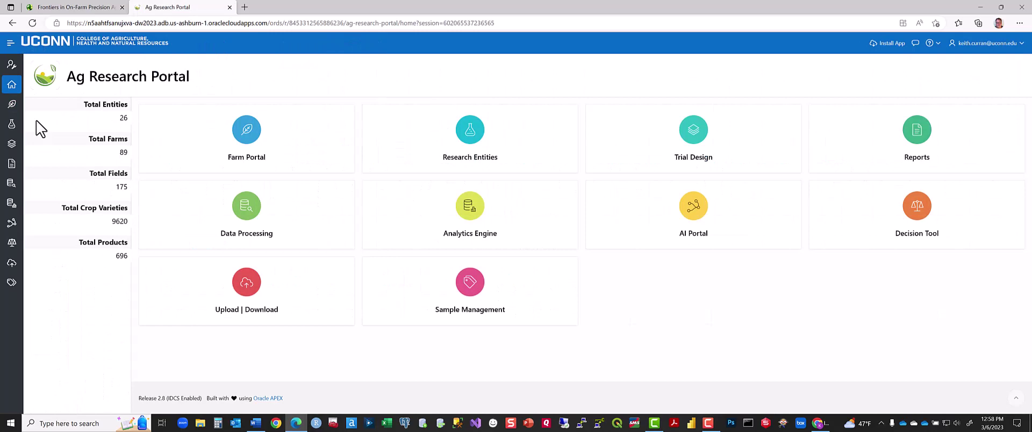
{"action": "left_click", "coordinate": [474, 156]}
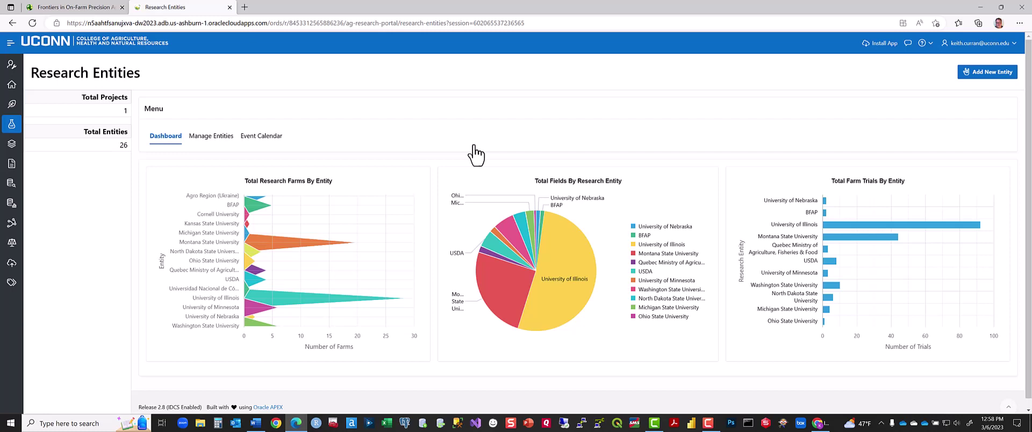
Open the Administration contact Rolodex and search it for a contact by first name.
{"action": "left_click", "coordinate": [11, 70]}
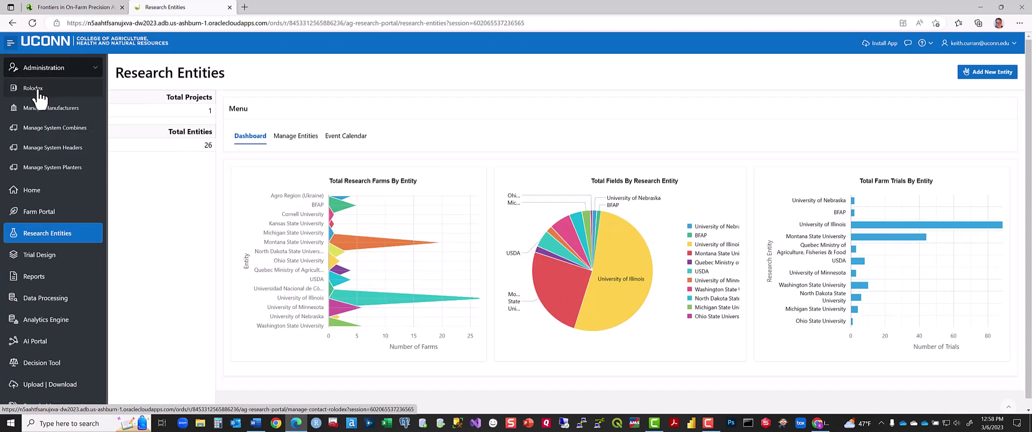
{"action": "left_click", "coordinate": [39, 91]}
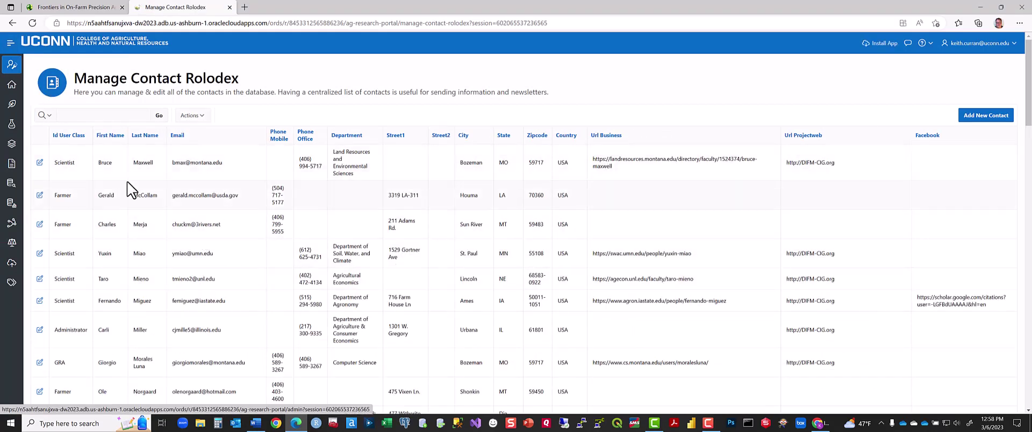
{"action": "left_click", "coordinate": [120, 115]}
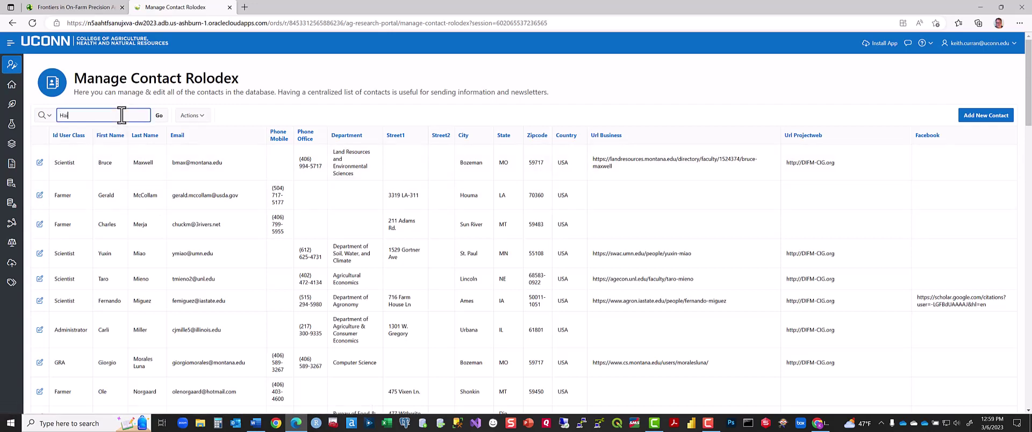
{"action": "key", "text": "Return"}
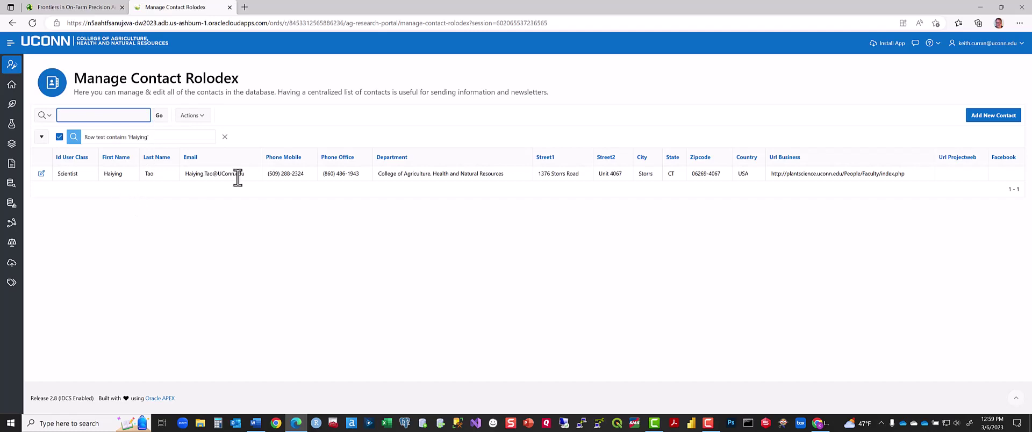
View the Manage System Planters list under Administration, and return to the portal's home page.
{"action": "left_click", "coordinate": [10, 43]}
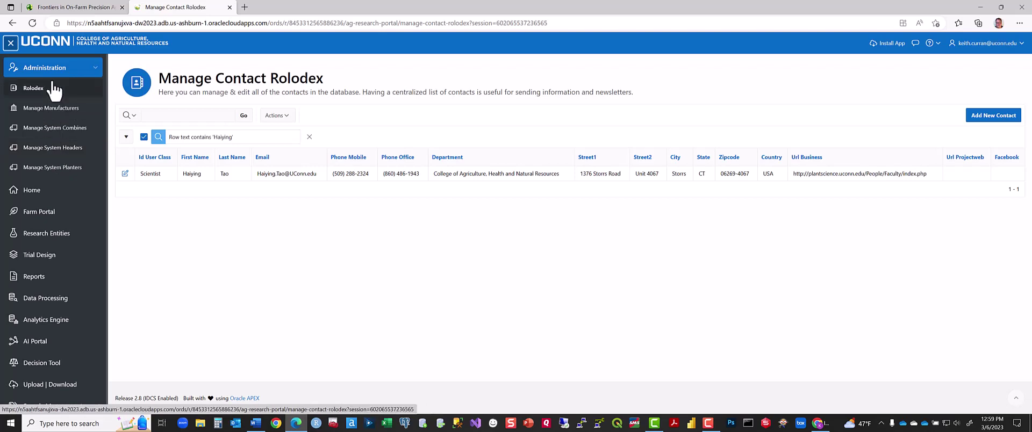
{"action": "left_click", "coordinate": [46, 171]}
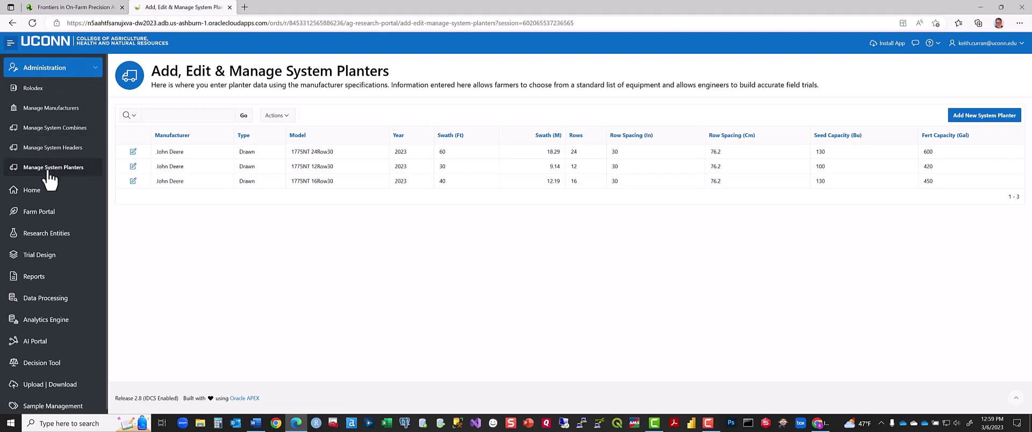
{"action": "left_click", "coordinate": [33, 191]}
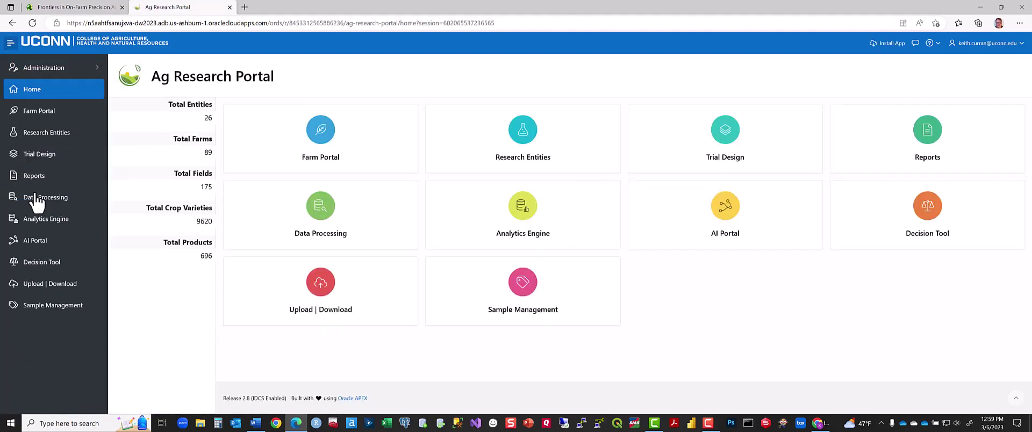
View the portal's app installation prompt and Feedback form, closing both without installing or submitting anything.
{"action": "left_click", "coordinate": [892, 43]}
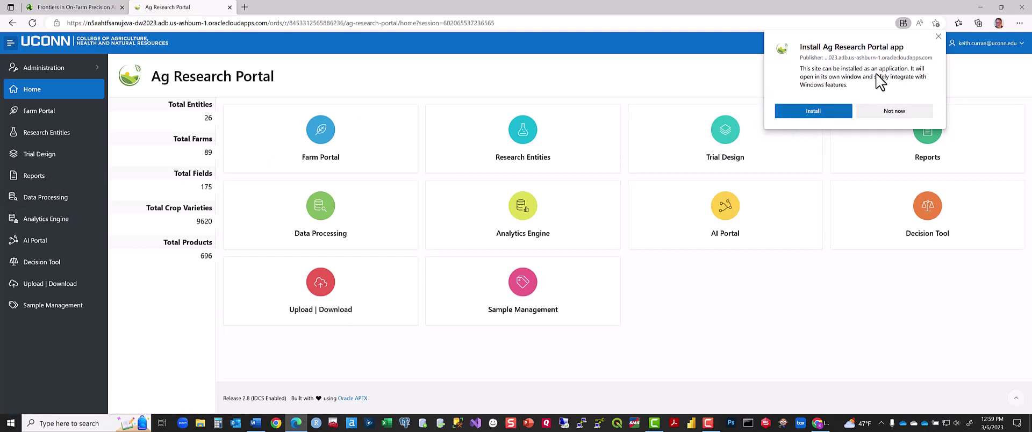
{"action": "left_click", "coordinate": [937, 34]}
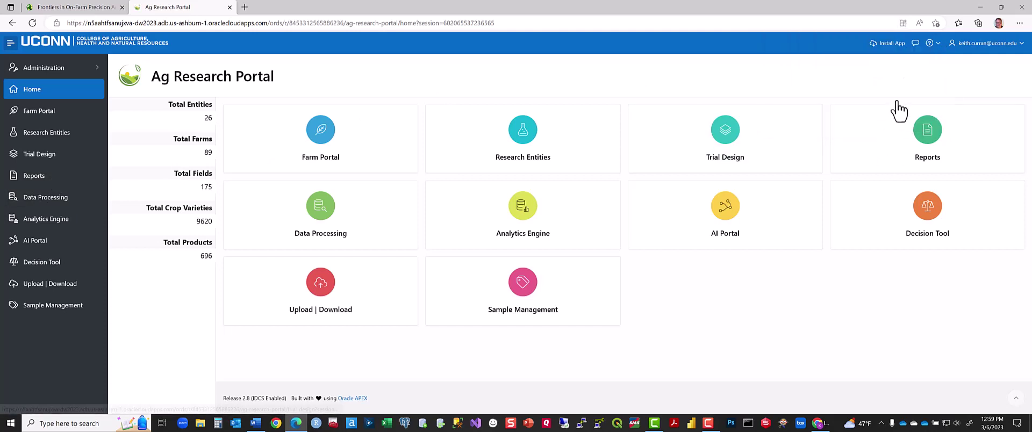
{"action": "left_click", "coordinate": [916, 44]}
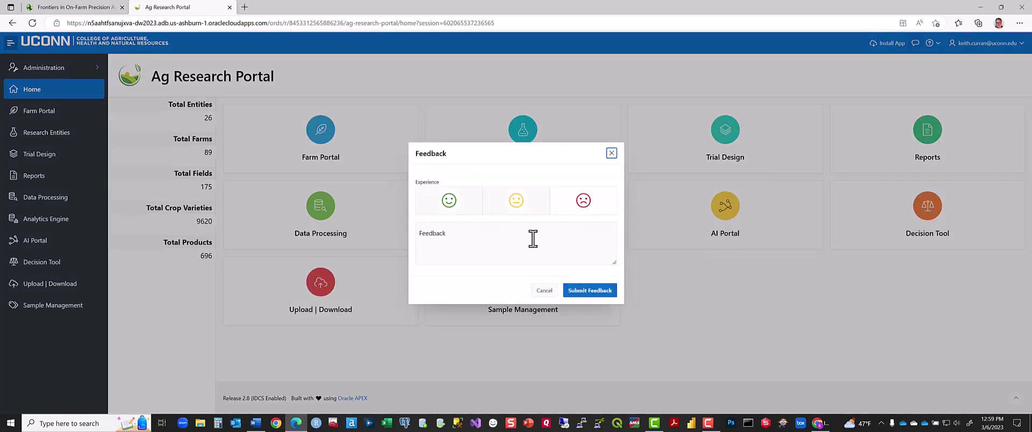
{"action": "left_click", "coordinate": [505, 241]}
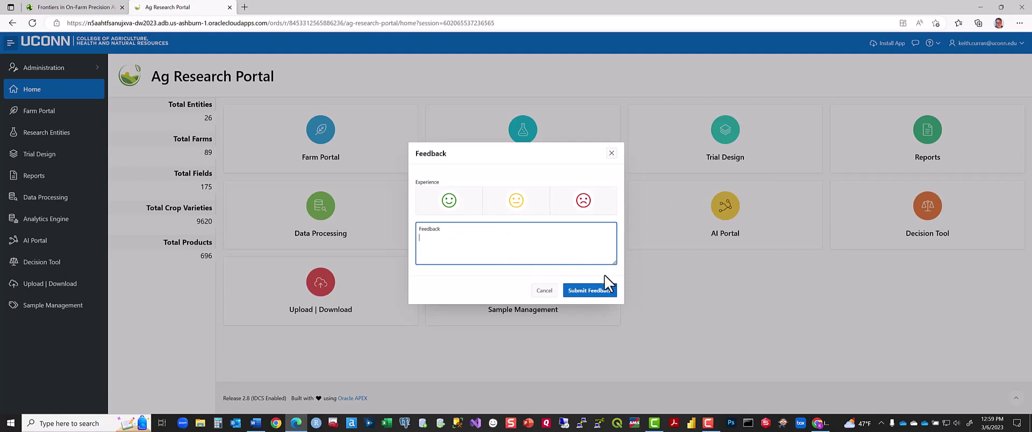
{"action": "left_click", "coordinate": [544, 291]}
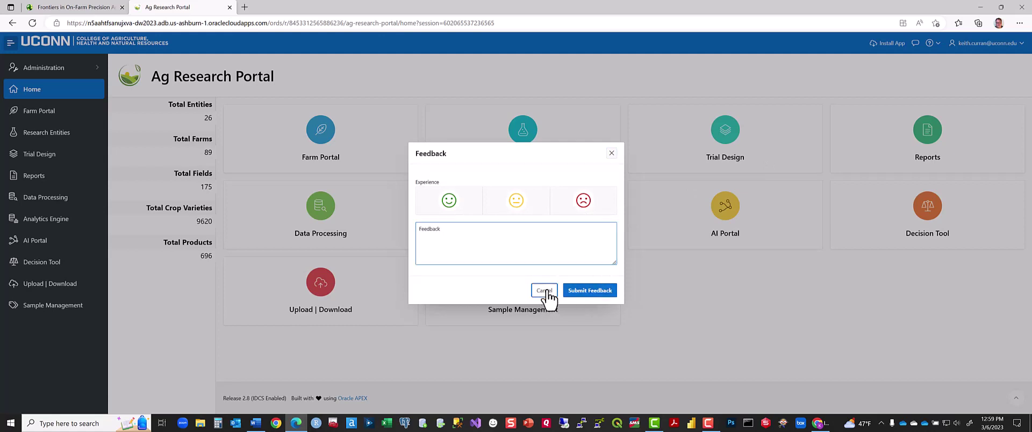
Sign out of the current Ag Research Portal account.
{"action": "left_click", "coordinate": [1001, 47]}
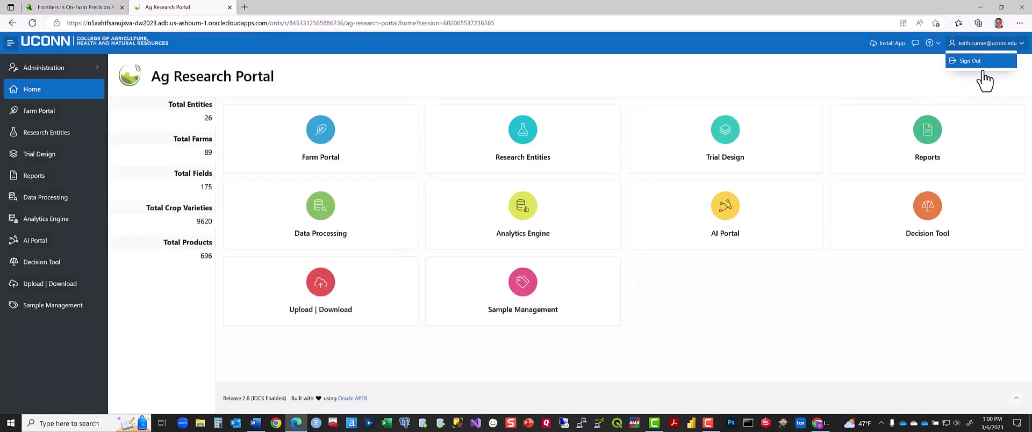
{"action": "left_click", "coordinate": [974, 63]}
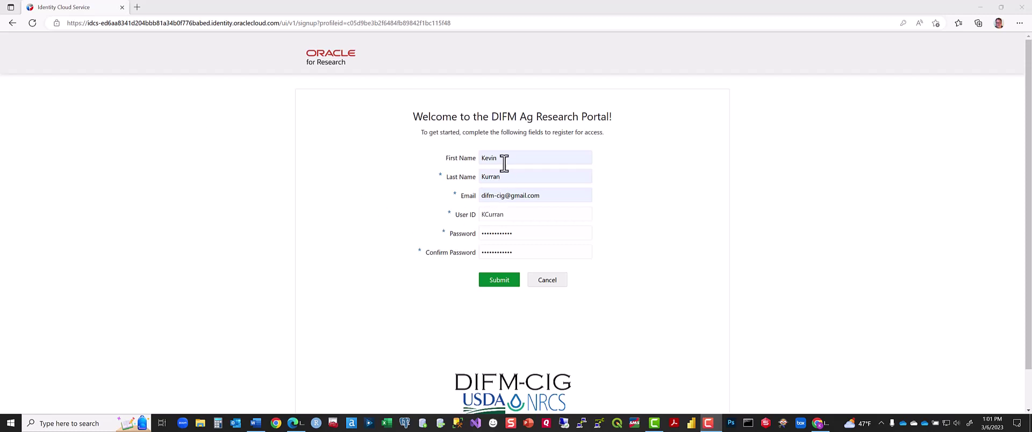
Submit the completed portal registration form, and launch Ag Research Portal from My Apps, allowing access to profile and groups.
{"action": "left_click", "coordinate": [502, 282]}
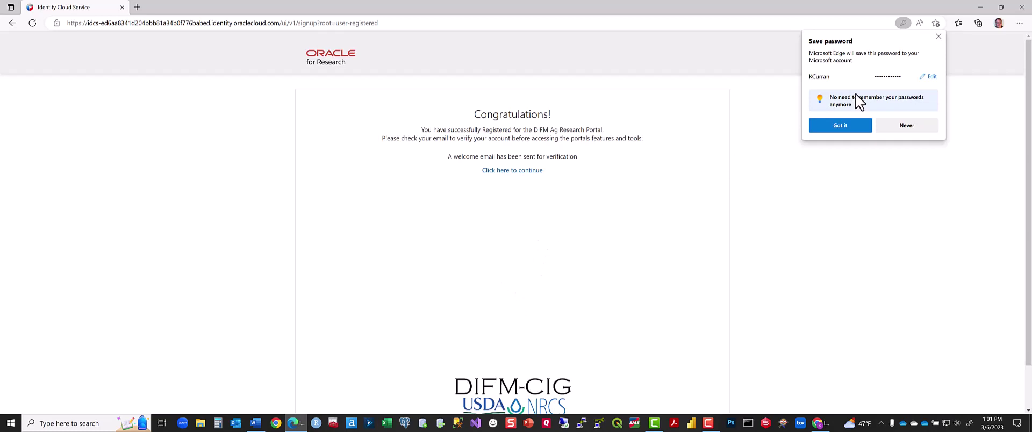
{"action": "left_click", "coordinate": [938, 36]}
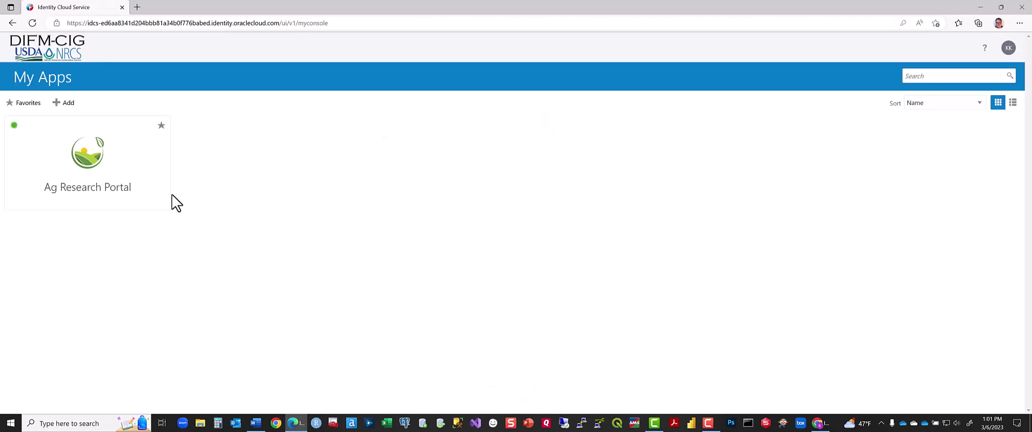
{"action": "left_click", "coordinate": [90, 199]}
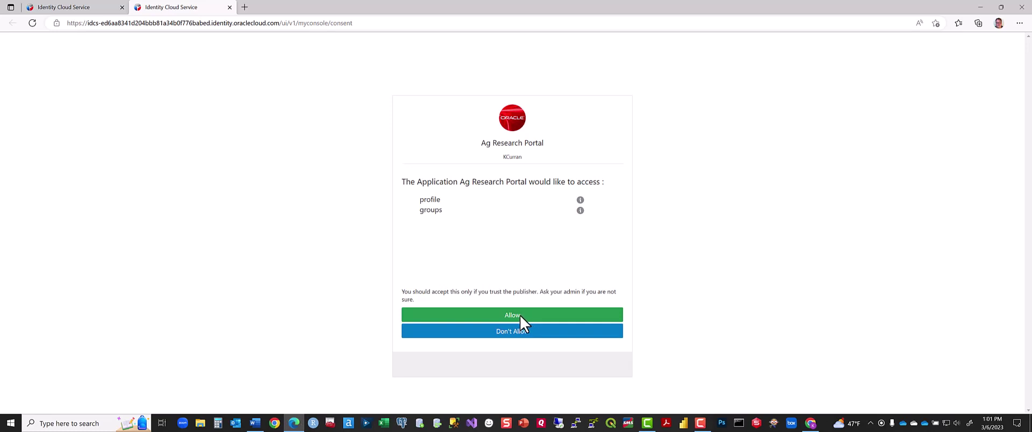
{"action": "left_click", "coordinate": [517, 315]}
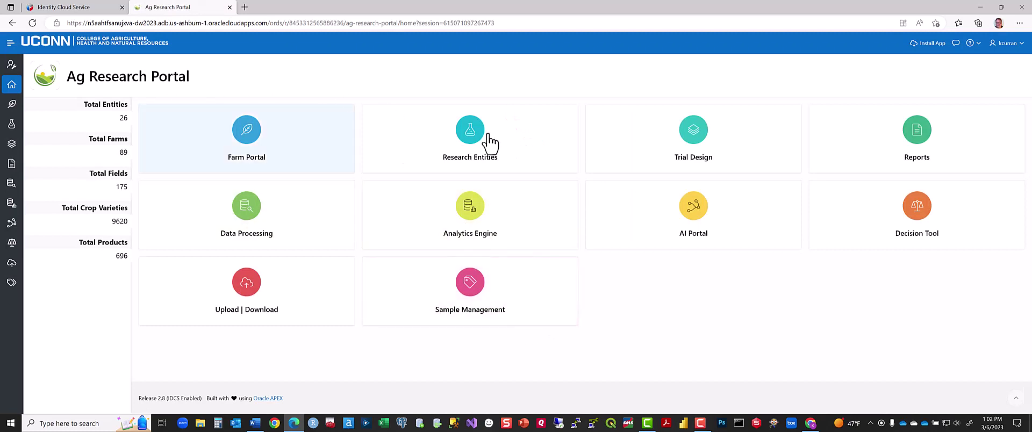
Sign the newly registered account out of the portal and close the Data Intensive Farm Management tab.
{"action": "left_click", "coordinate": [1011, 47]}
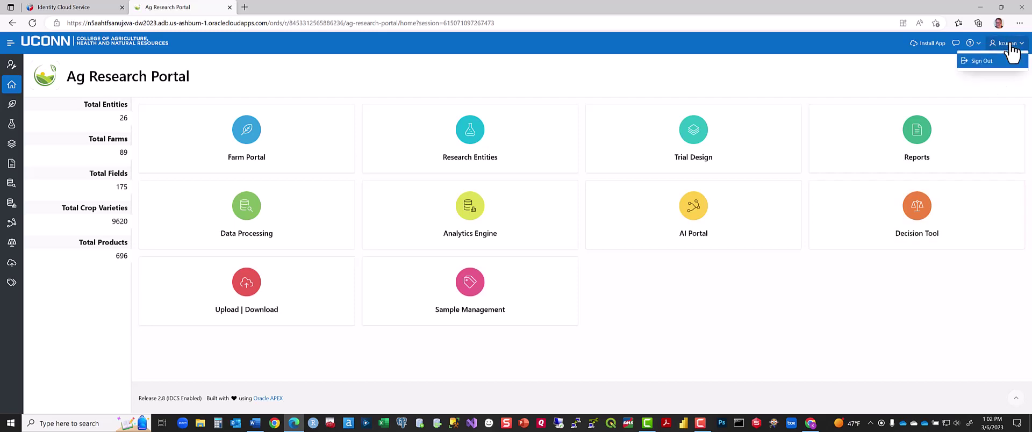
{"action": "left_click", "coordinate": [987, 61]}
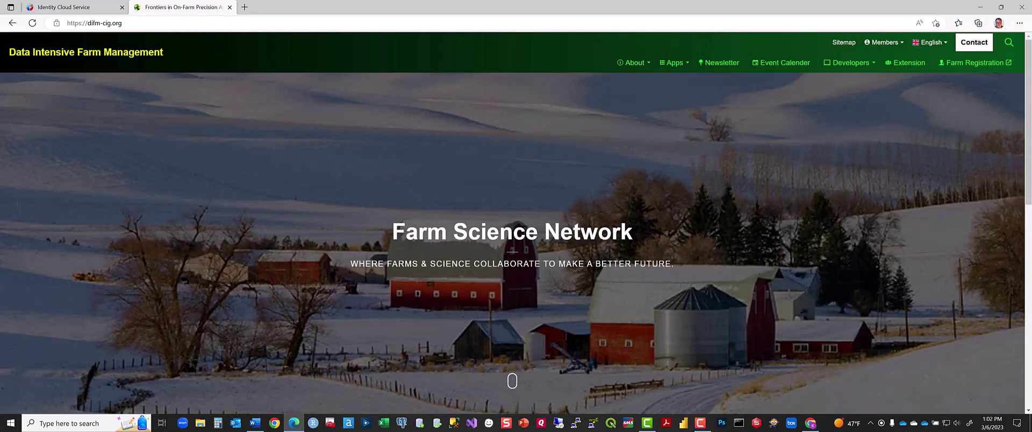
{"action": "key", "text": "ctrl+w"}
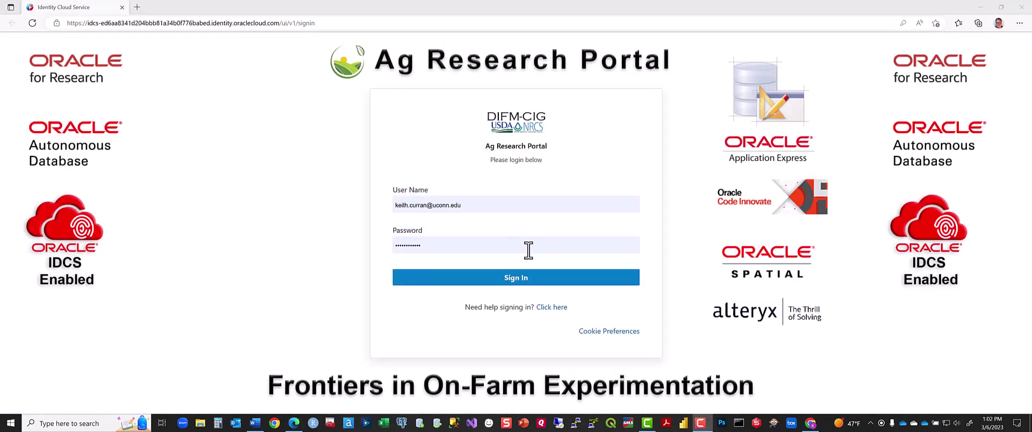
Sign in to Identity Cloud Service with the saved administrator credentials and open the Users list.
{"action": "left_click", "coordinate": [517, 279]}
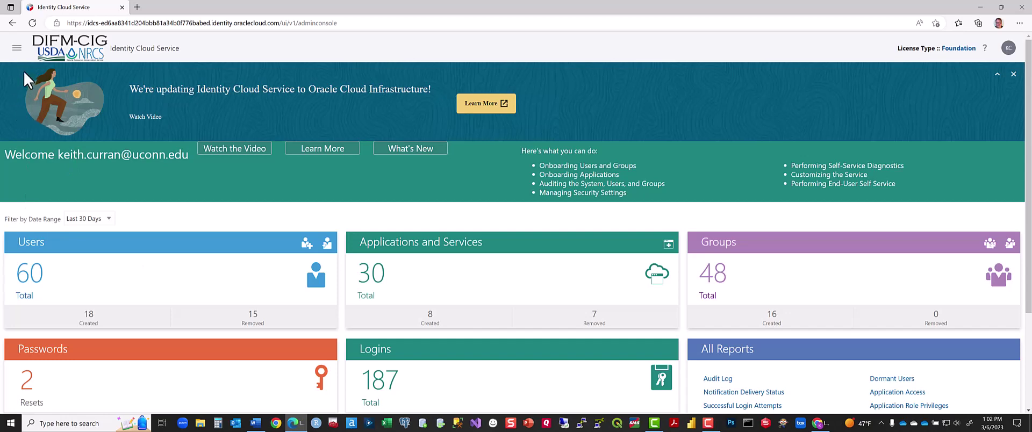
{"action": "left_click", "coordinate": [16, 48]}
{"action": "left_click", "coordinate": [33, 75]}
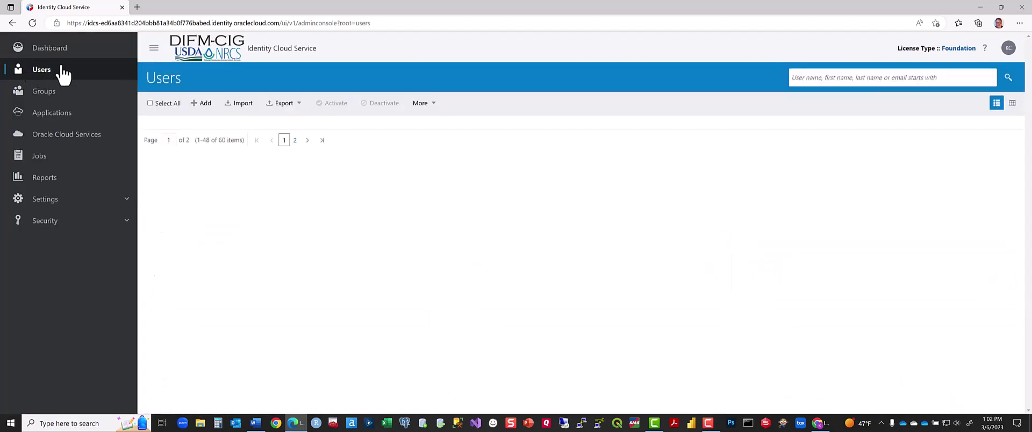
Search the users by the newly registered user's first name and open that user's account details.
{"action": "left_click", "coordinate": [824, 80]}
{"action": "type", "text": "Kevin"}
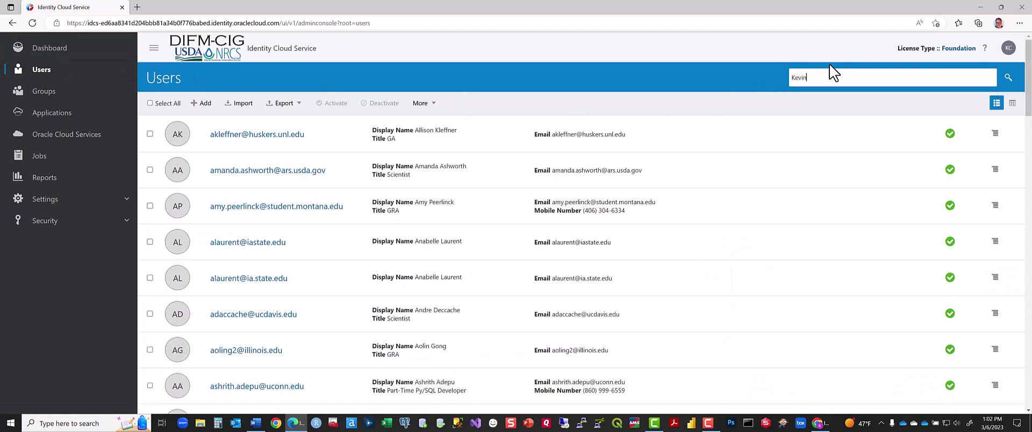
{"action": "key", "text": "Return"}
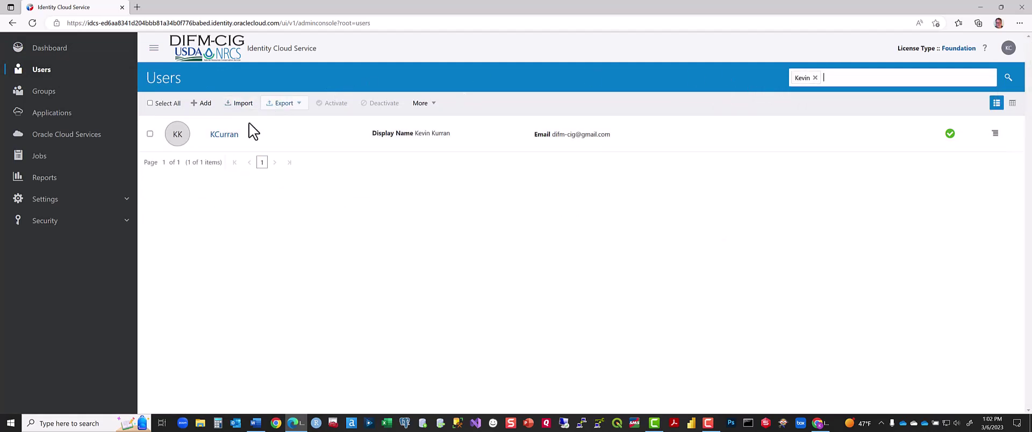
{"action": "left_click", "coordinate": [231, 135]}
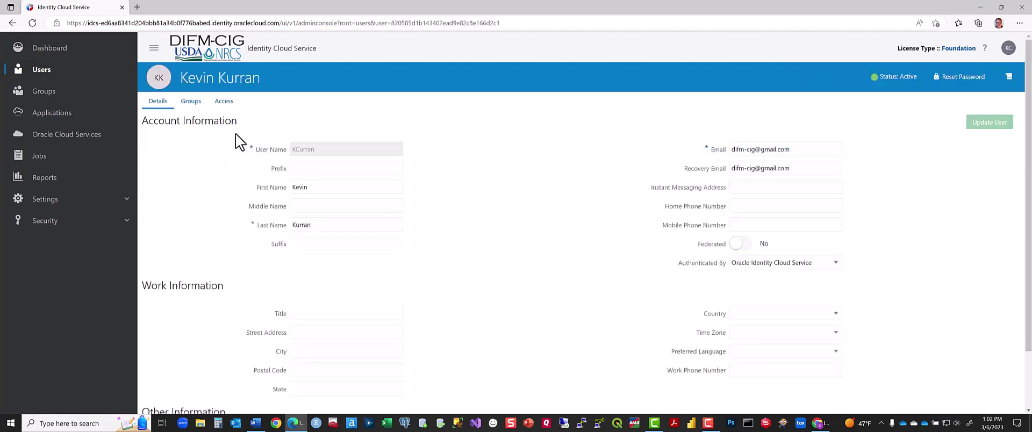
Review the group assignments of the open user, and open the self-registration profiles in the identity settings.
{"action": "left_click", "coordinate": [191, 102]}
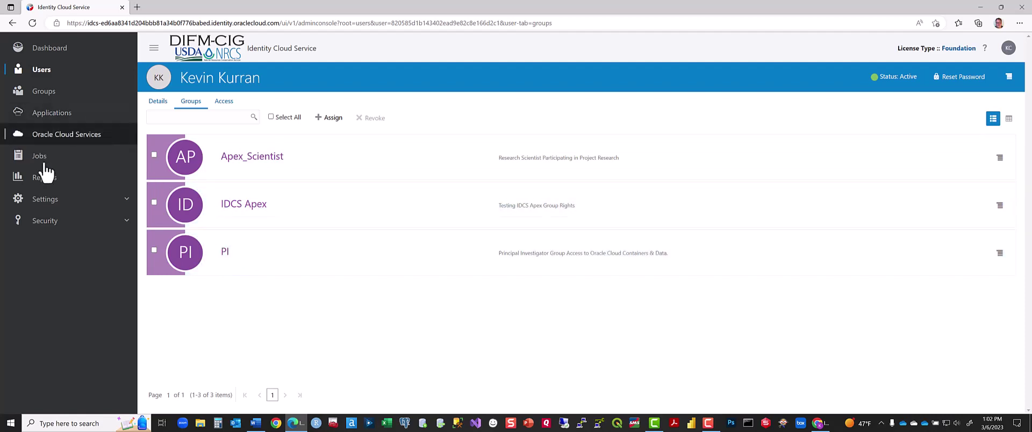
{"action": "left_click", "coordinate": [46, 202]}
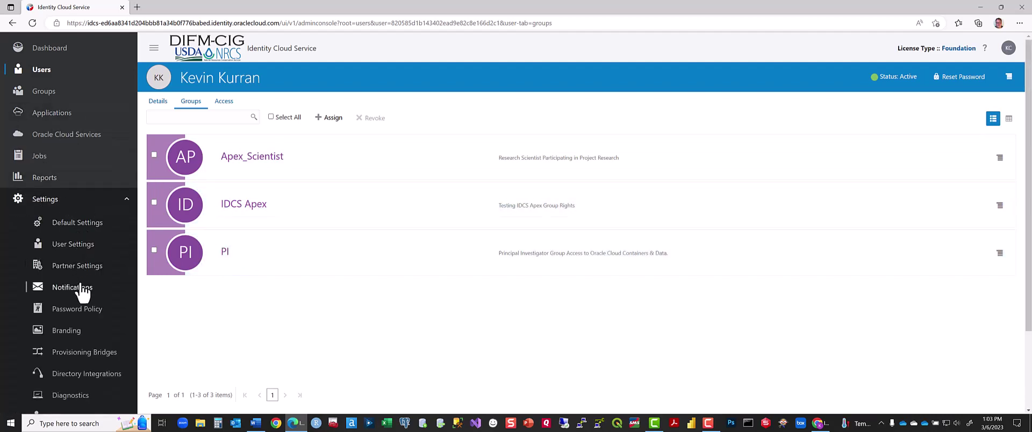
{"action": "scroll", "coordinate": [83, 346], "scroll_direction": "down", "scroll_amount": 2}
{"action": "left_click", "coordinate": [80, 341]}
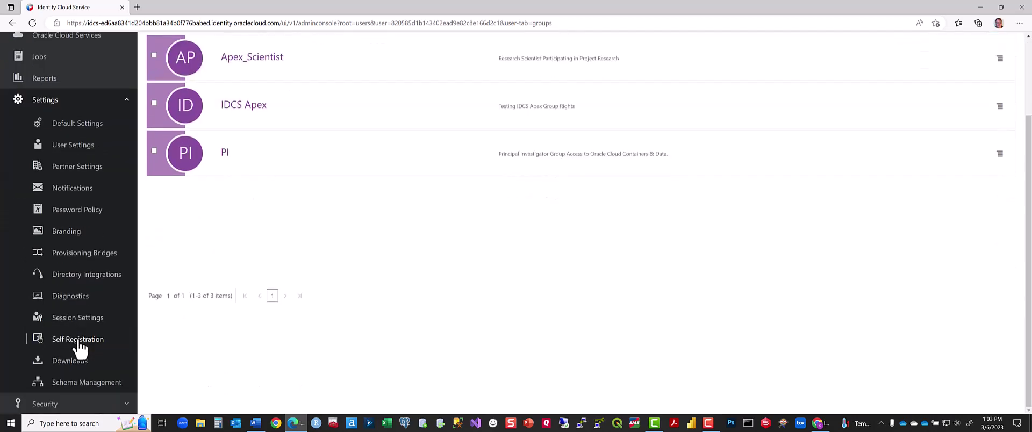
{"action": "scroll", "coordinate": [266, 191], "scroll_direction": "up", "scroll_amount": 2}
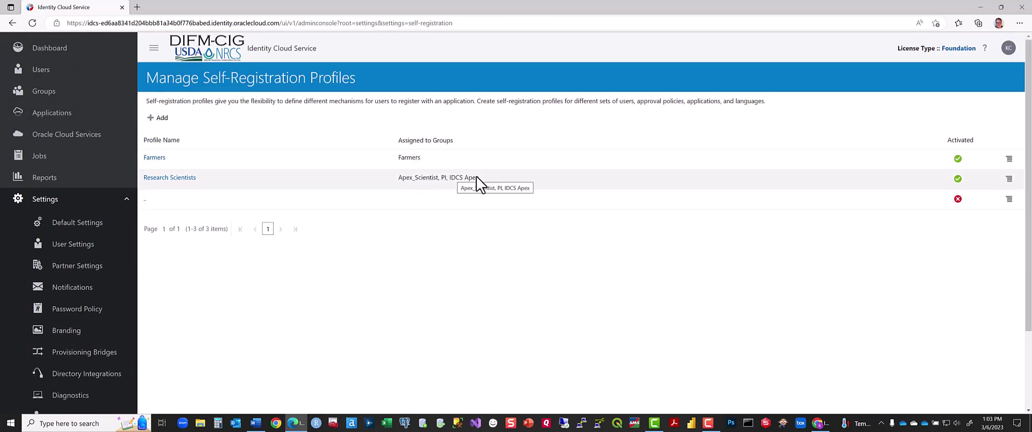
Examine the groups assigned to the Research Scientists self-registration profile and to the Farmers profile.
{"action": "left_click", "coordinate": [162, 179]}
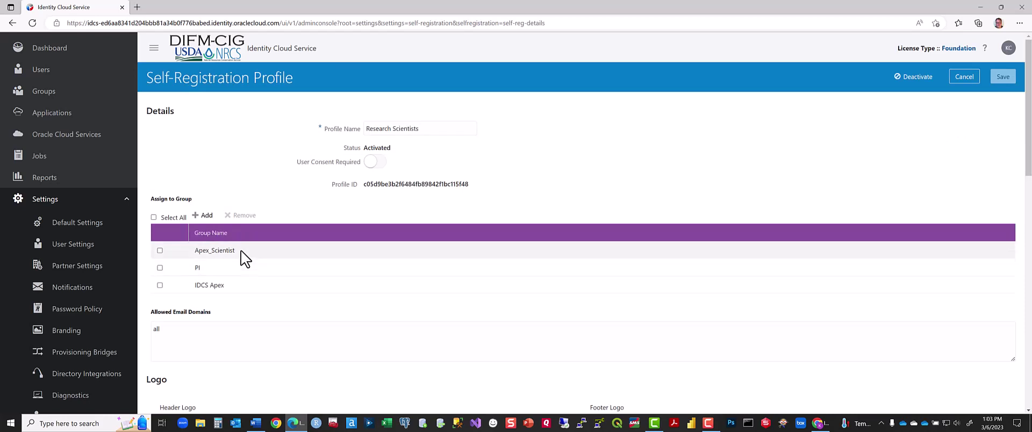
{"action": "left_click_drag", "start_coordinate": [241, 251], "coordinate": [195, 288]}
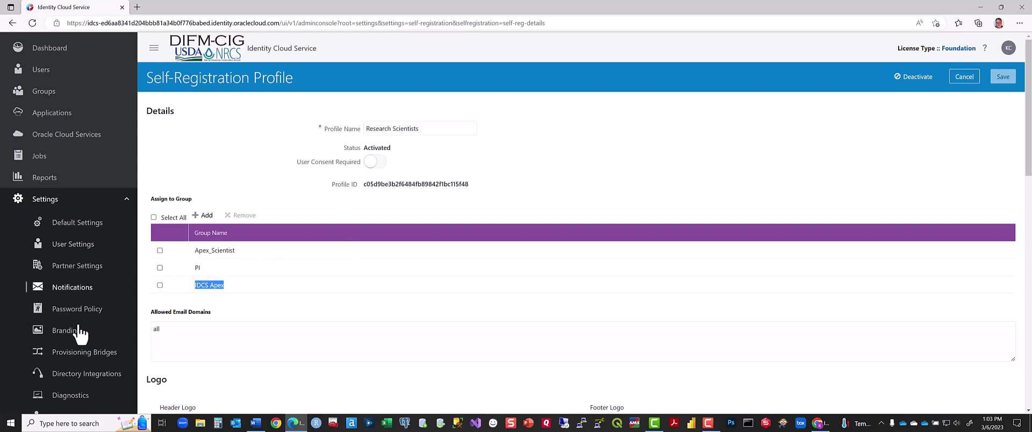
{"action": "left_click", "coordinate": [12, 23]}
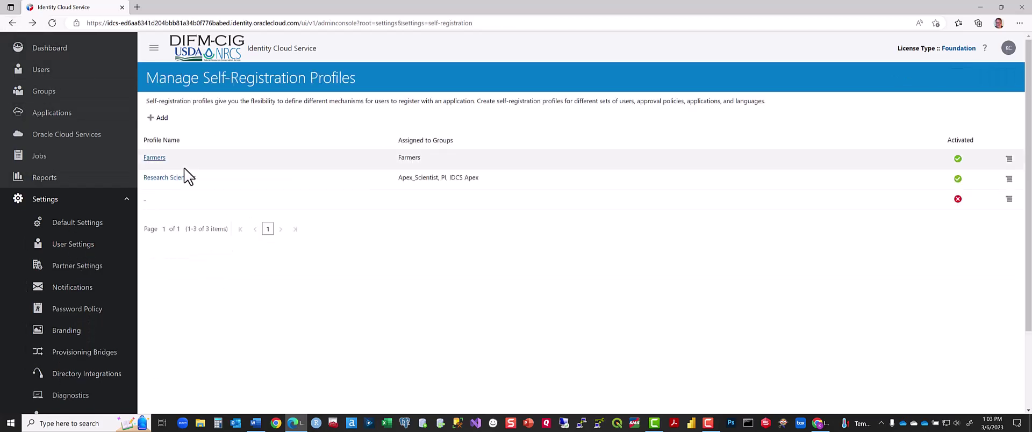
{"action": "left_click", "coordinate": [153, 158]}
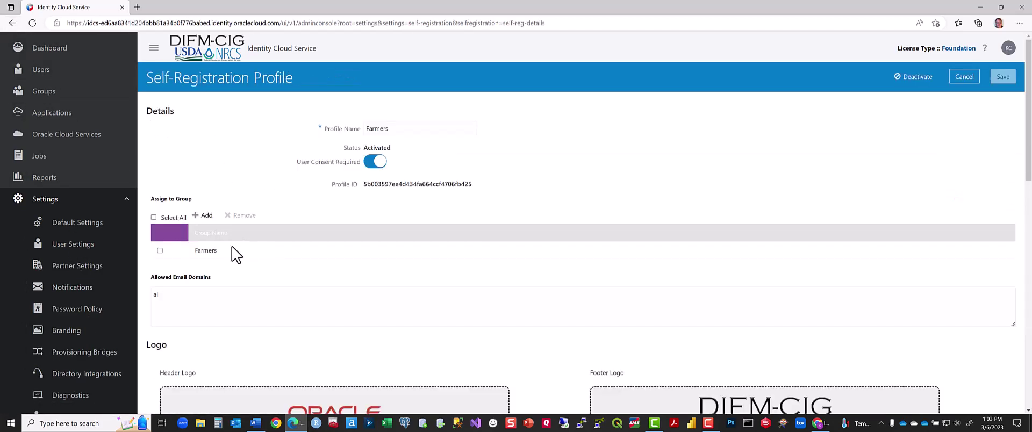
{"action": "left_click_drag", "start_coordinate": [226, 259], "coordinate": [193, 253]}
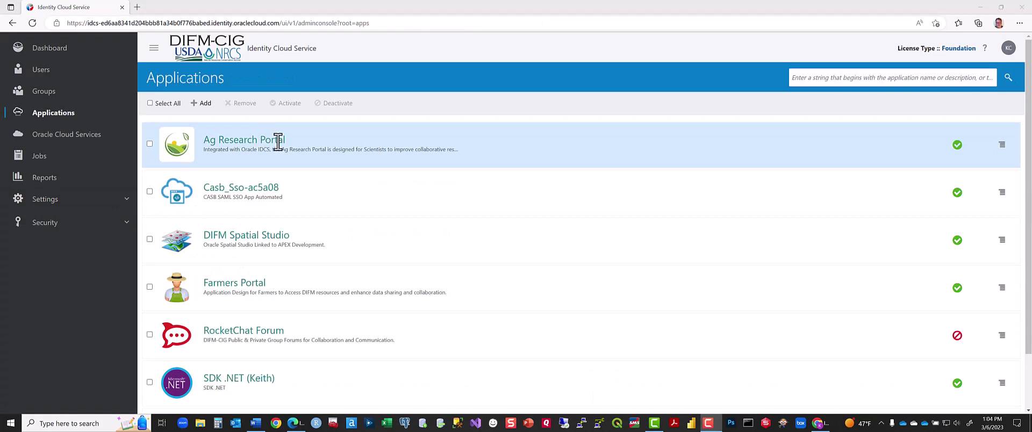
Open the Ag Research Portal application and view the groups assigned to it.
{"action": "left_click", "coordinate": [278, 140]}
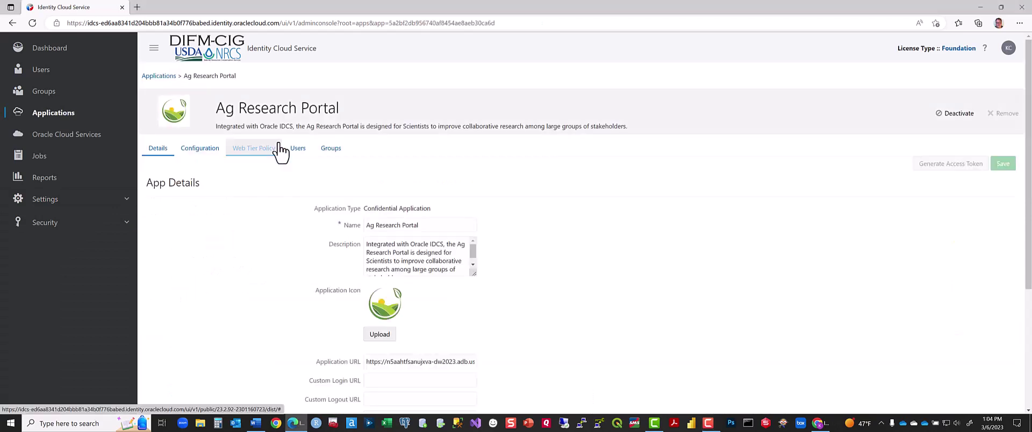
{"action": "left_click", "coordinate": [333, 154]}
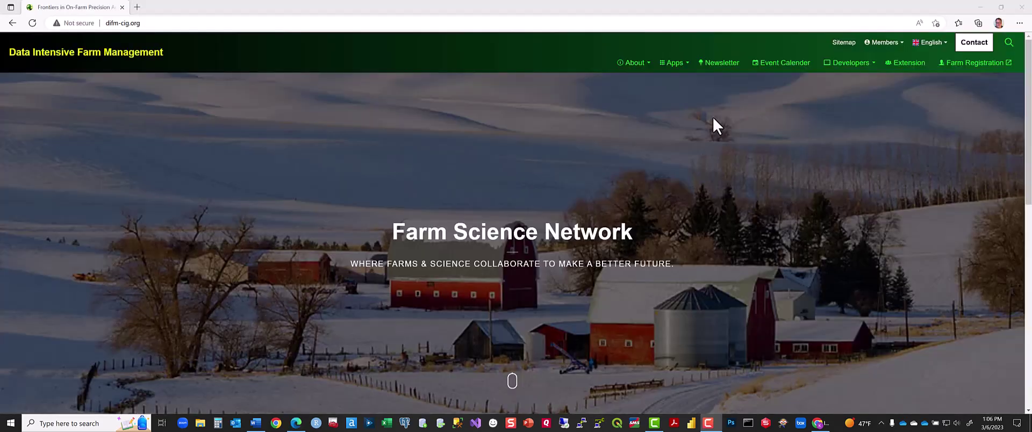
Launch Ag Research Portal from the Data Intensive Farm Management site's apps and sign in with the saved account credentials.
{"action": "left_click", "coordinate": [679, 64]}
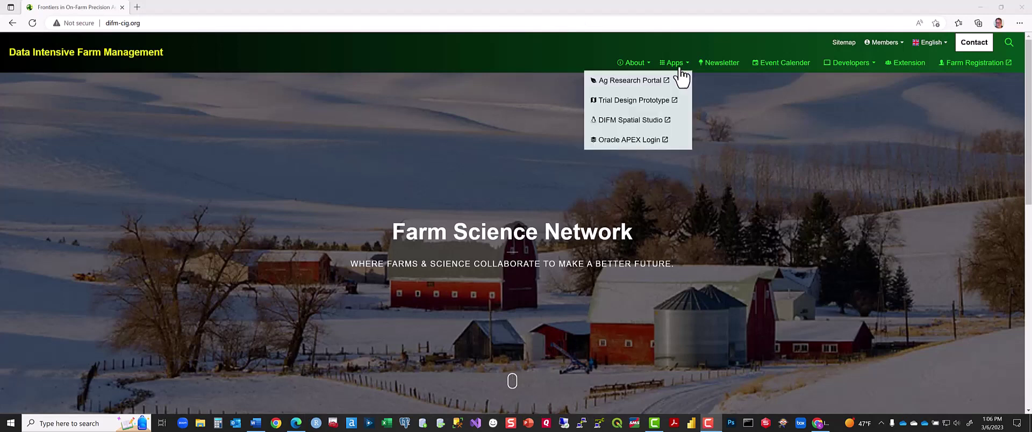
{"action": "left_click", "coordinate": [628, 81]}
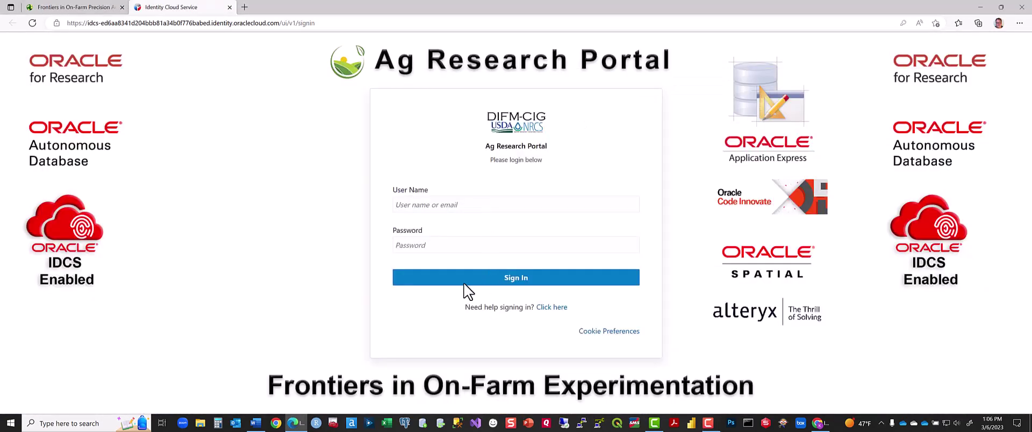
{"action": "left_click", "coordinate": [531, 279]}
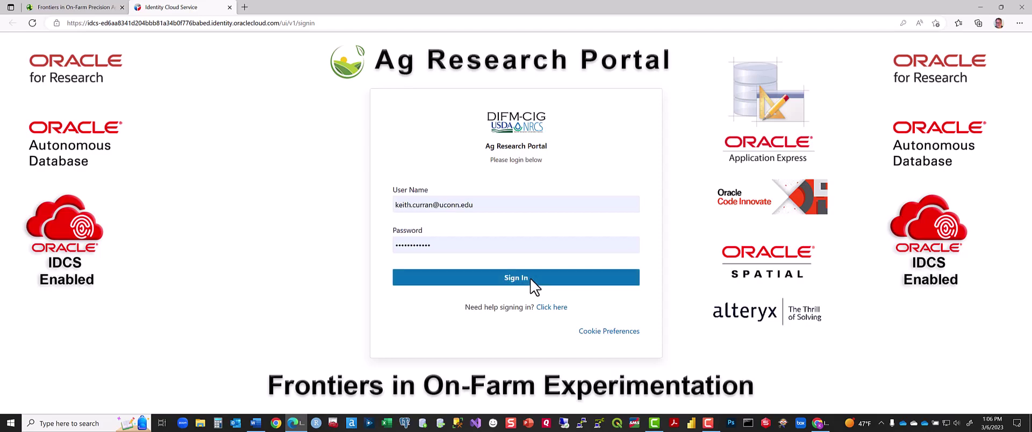